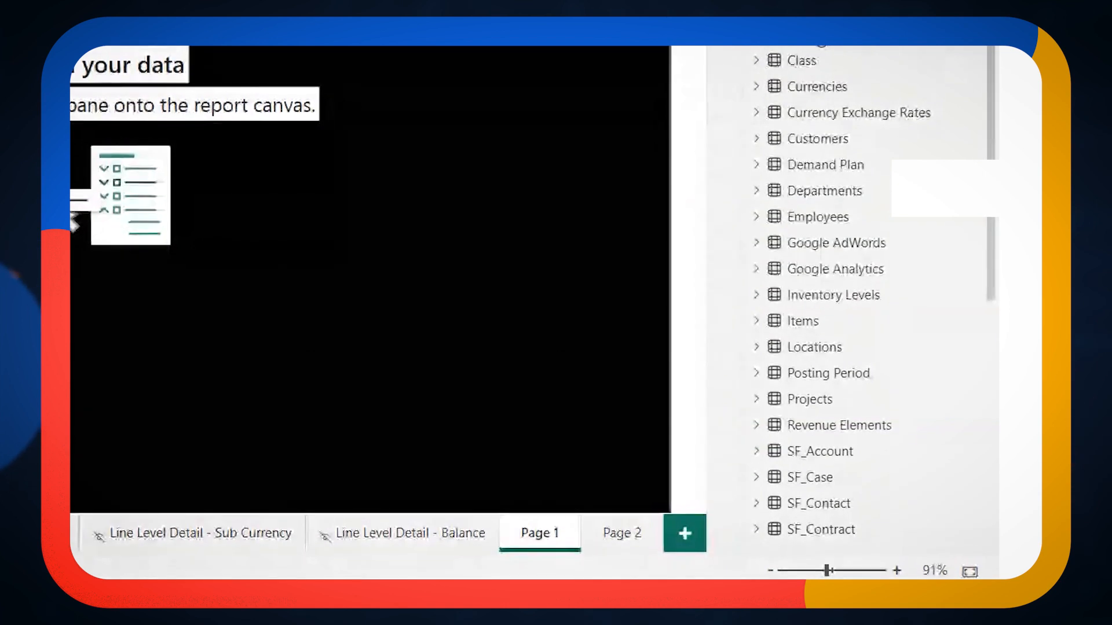
Add the Customer Name field from the Customers table to the blank report page as a new table visual
scroll(881, 148, "down", 3)
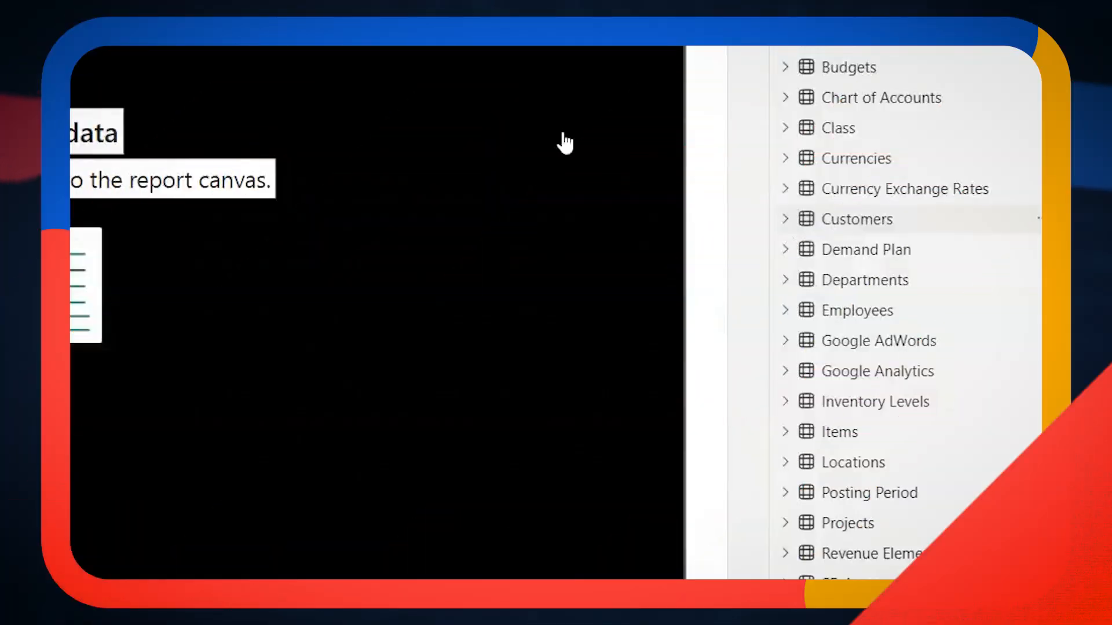
left_click(873, 223)
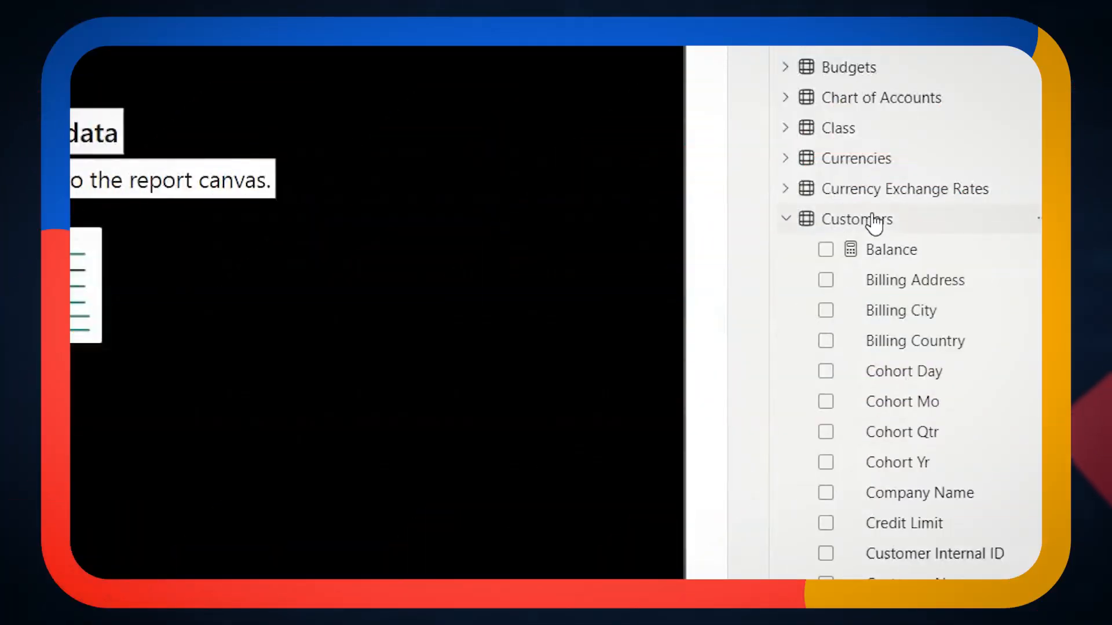
scroll(873, 223, "down", 3)
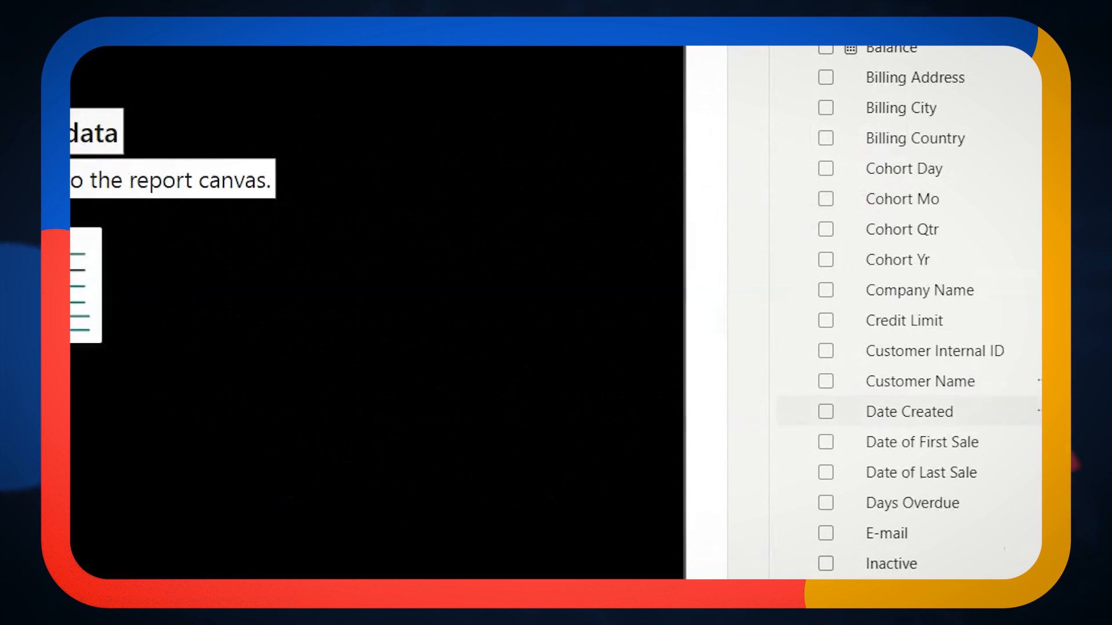
left_click_drag(920, 381, 166, 161)
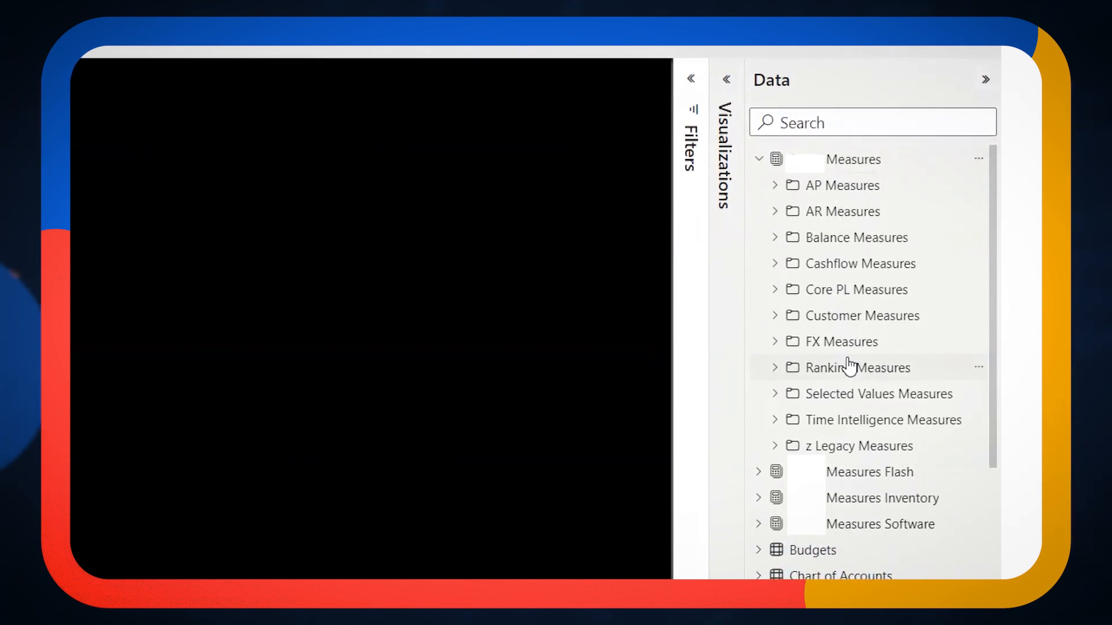
Add the Total Revenue ($) measure from the Core PL Measures folder to the customer table
left_click(775, 290)
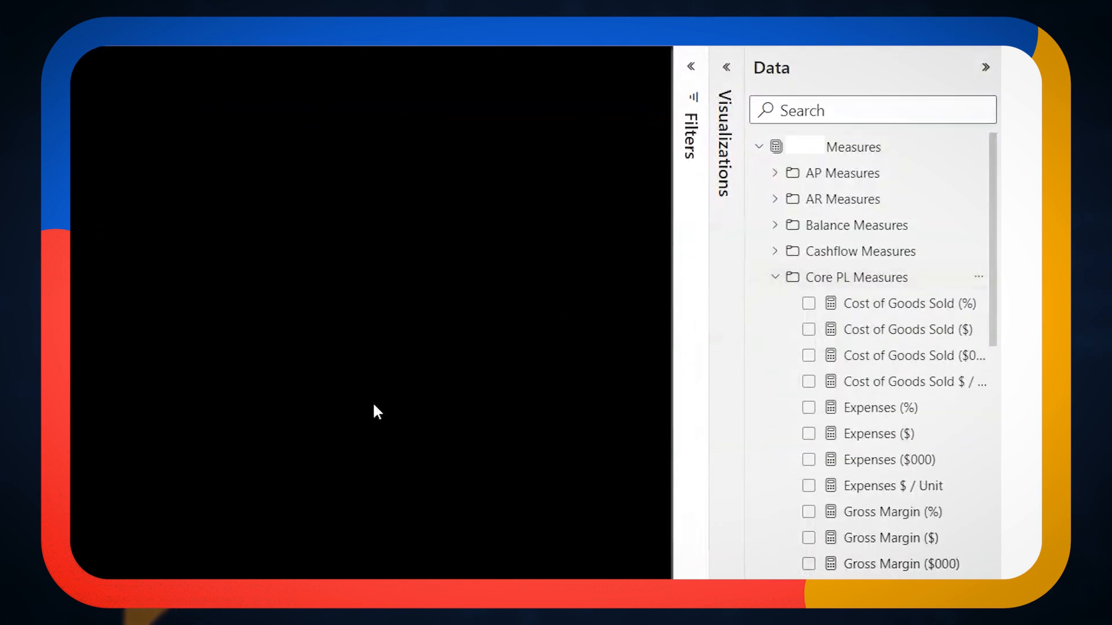
scroll(851, 521, "down", 10)
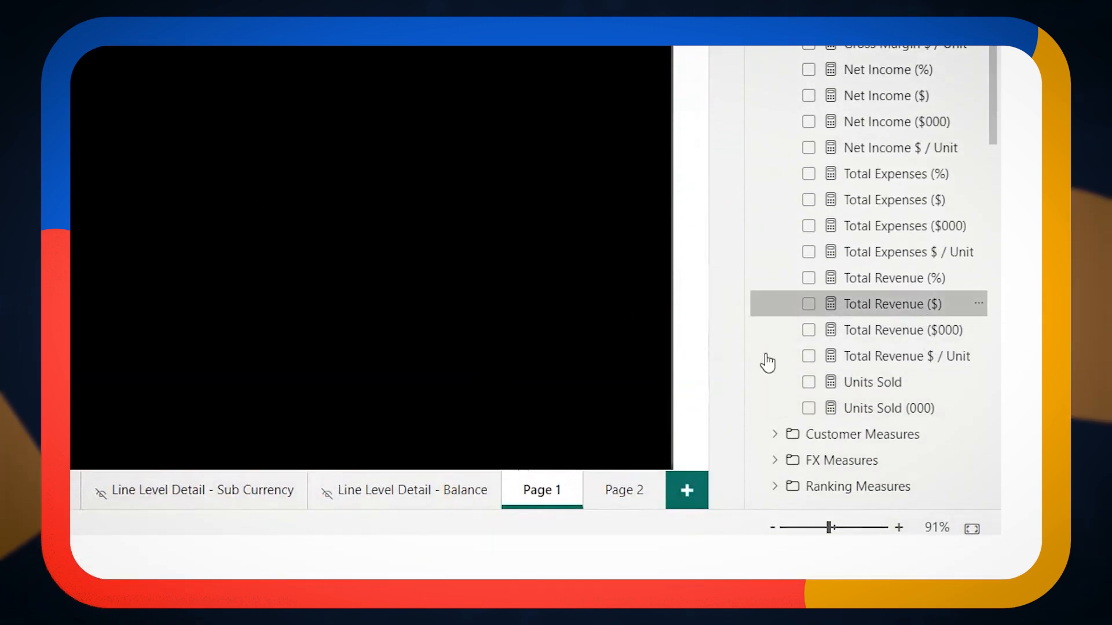
left_click_drag(892, 304, 313, 220)
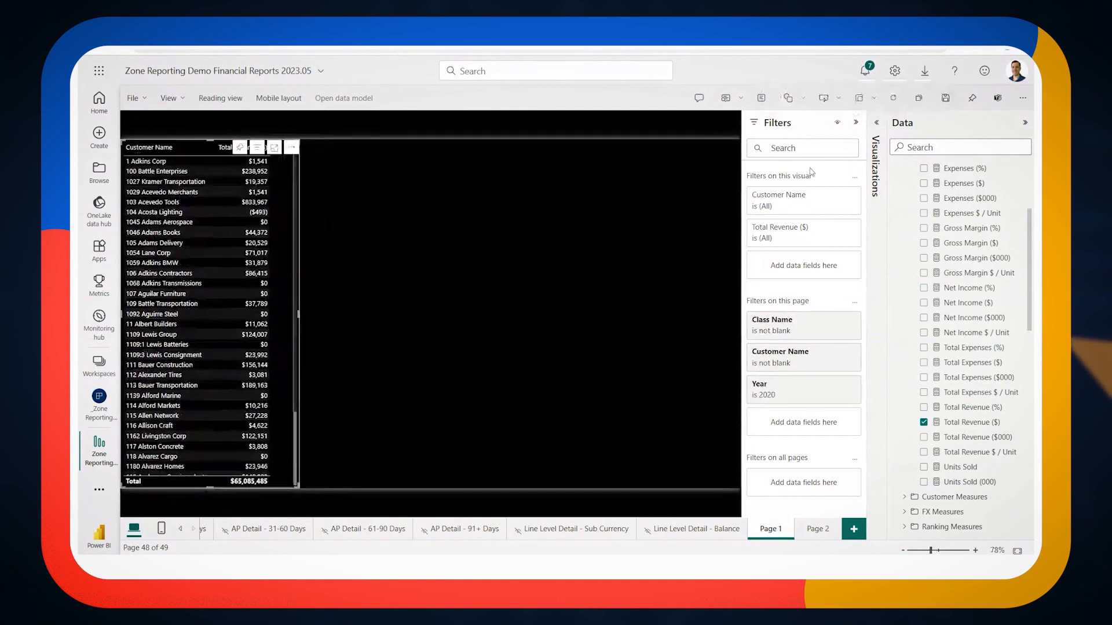
Filter the table to the top 10 customers by Total Revenue ($) and convert it to a funnel chart
left_click(838, 196)
left_click(805, 237)
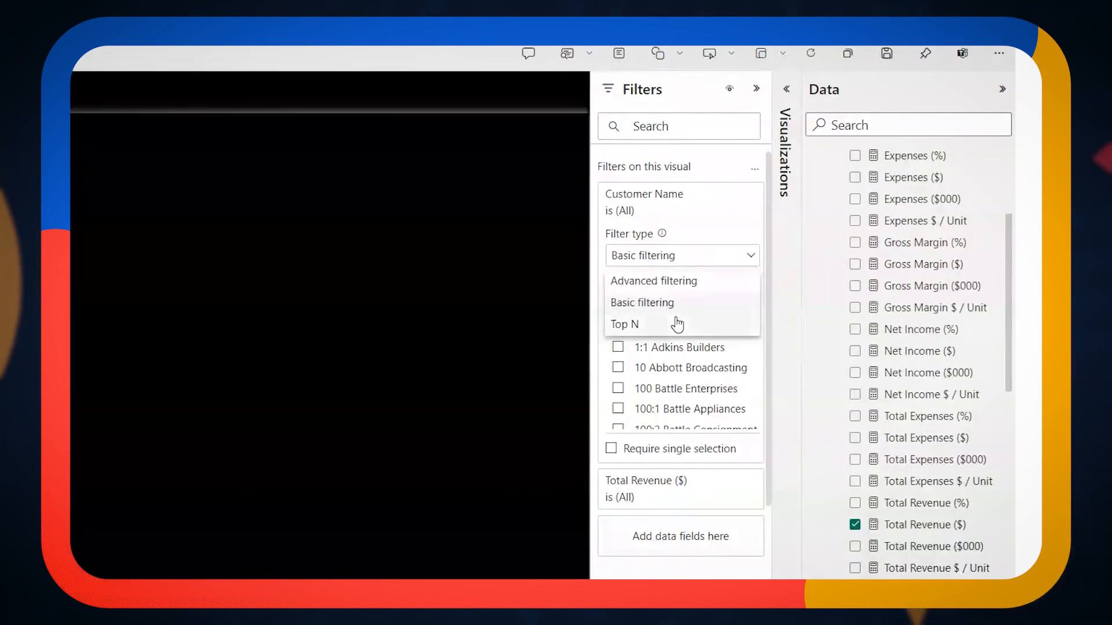
left_click(678, 325)
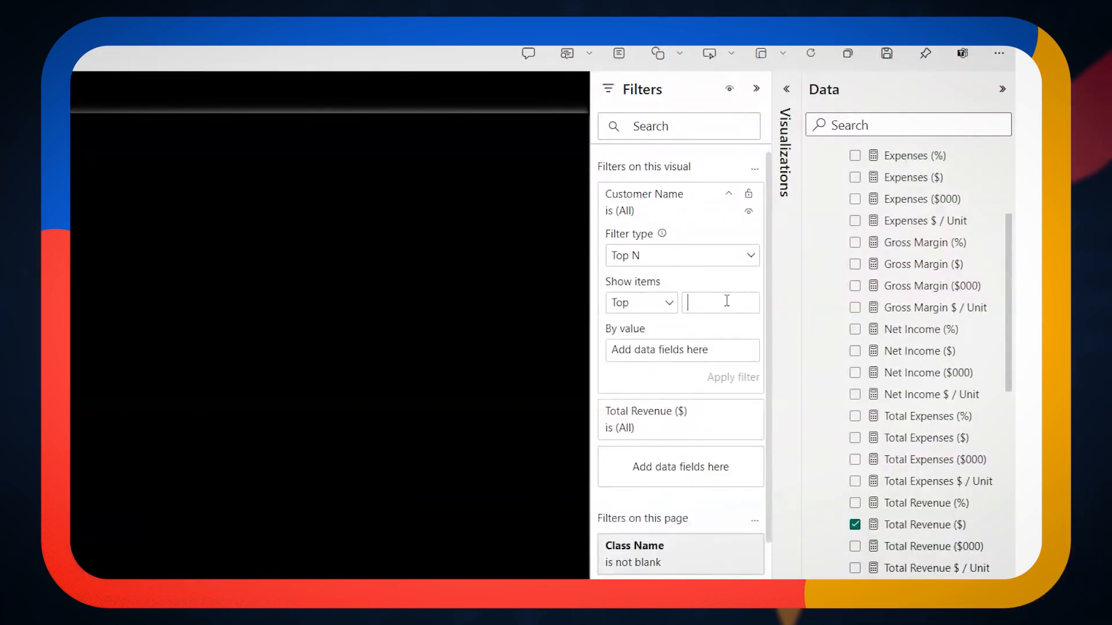
type("10")
left_click_drag(904, 525, 637, 350)
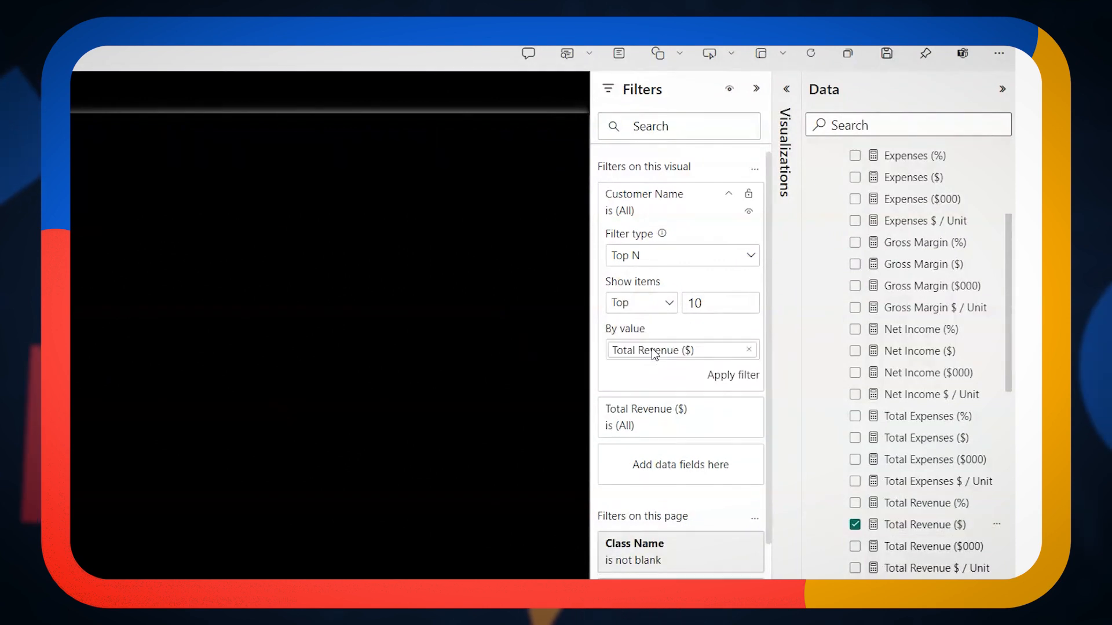
left_click(725, 377)
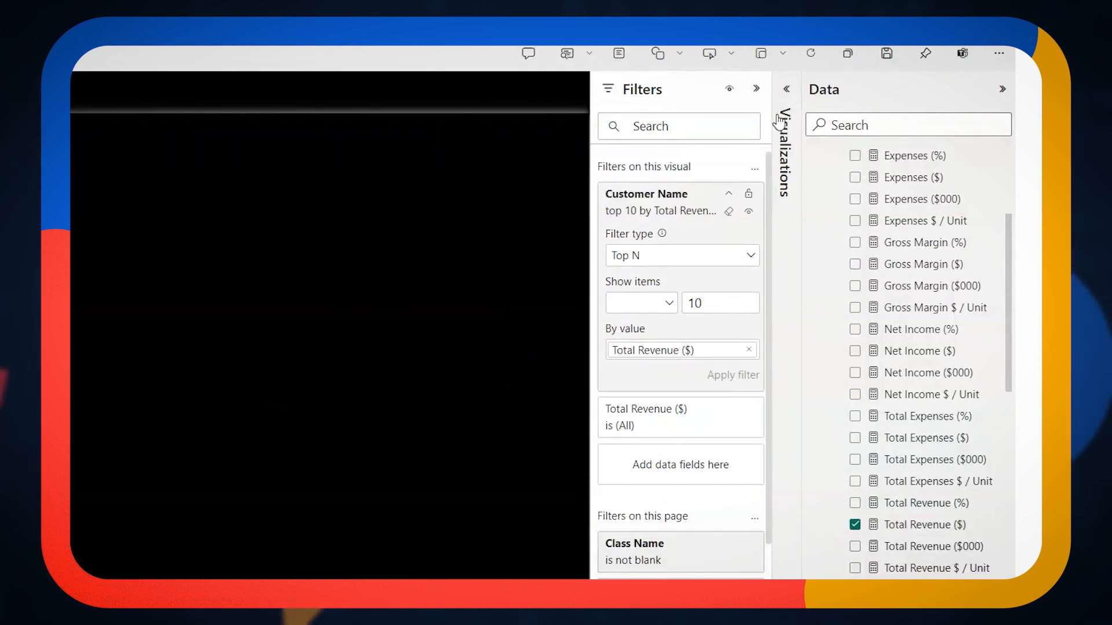
left_click(787, 92)
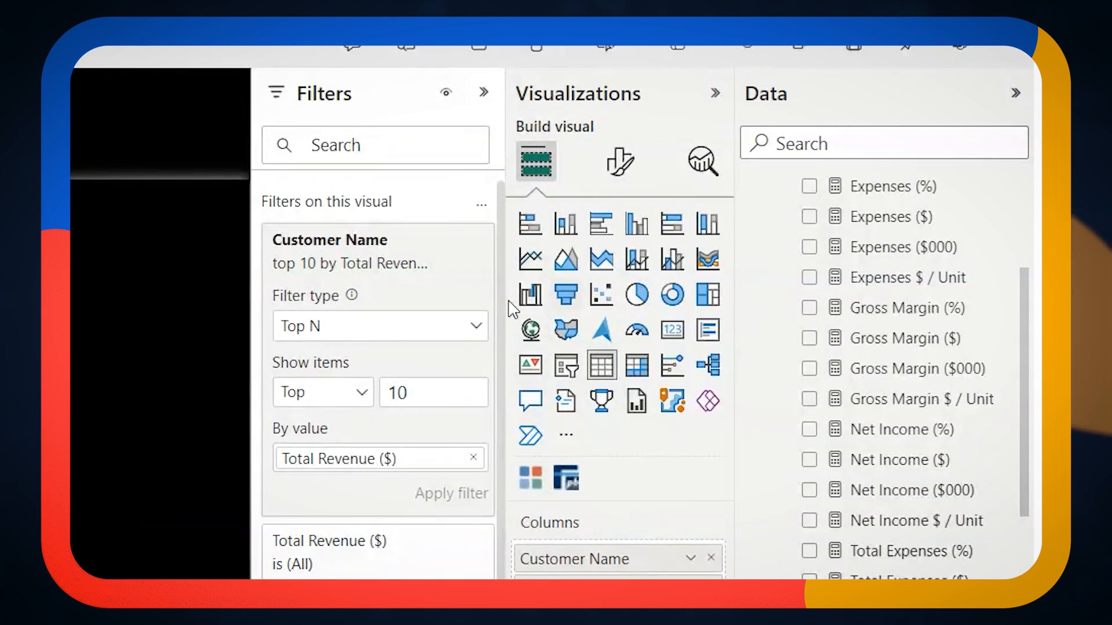
left_click(566, 294)
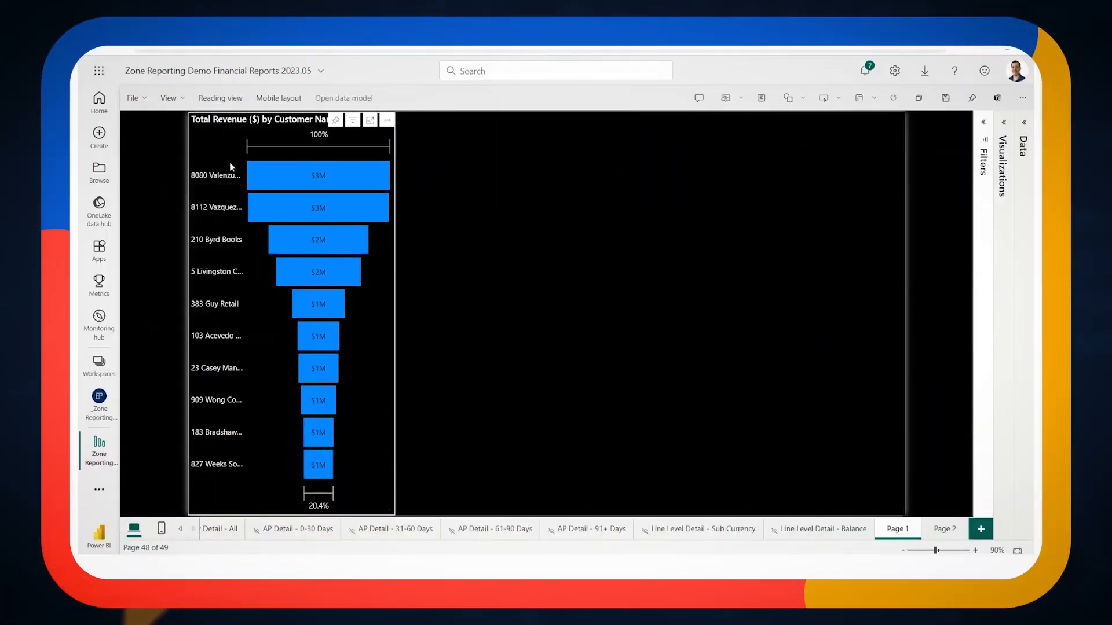
Duplicate the funnel chart, place the copy beside the original and convert the copy to a matrix
left_click(230, 168)
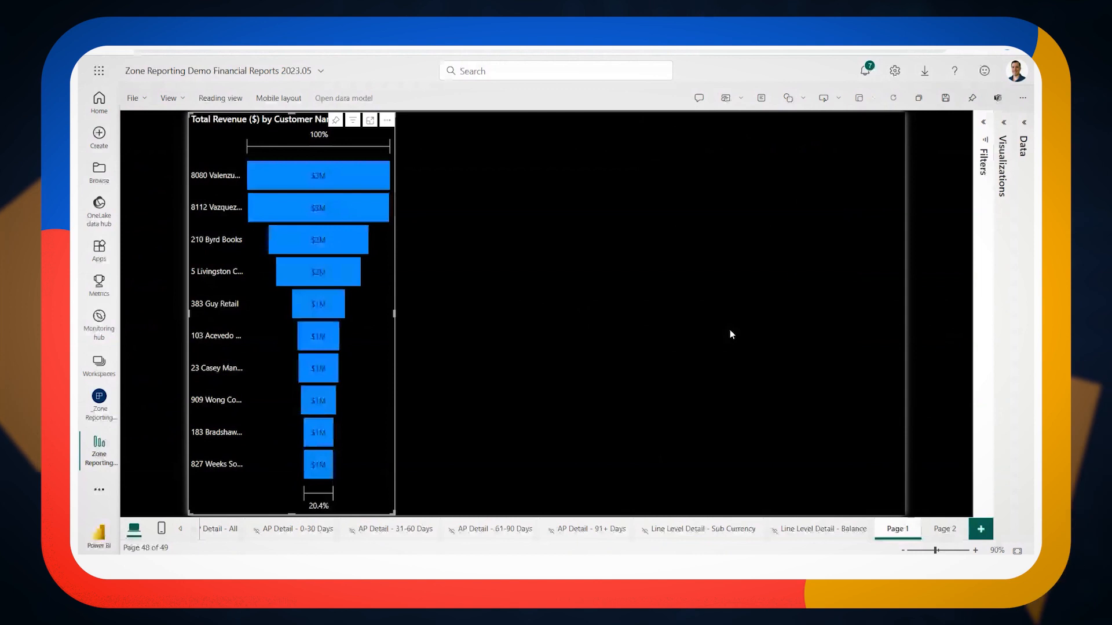
key("ctrl+v")
left_click_drag(378, 416, 580, 442)
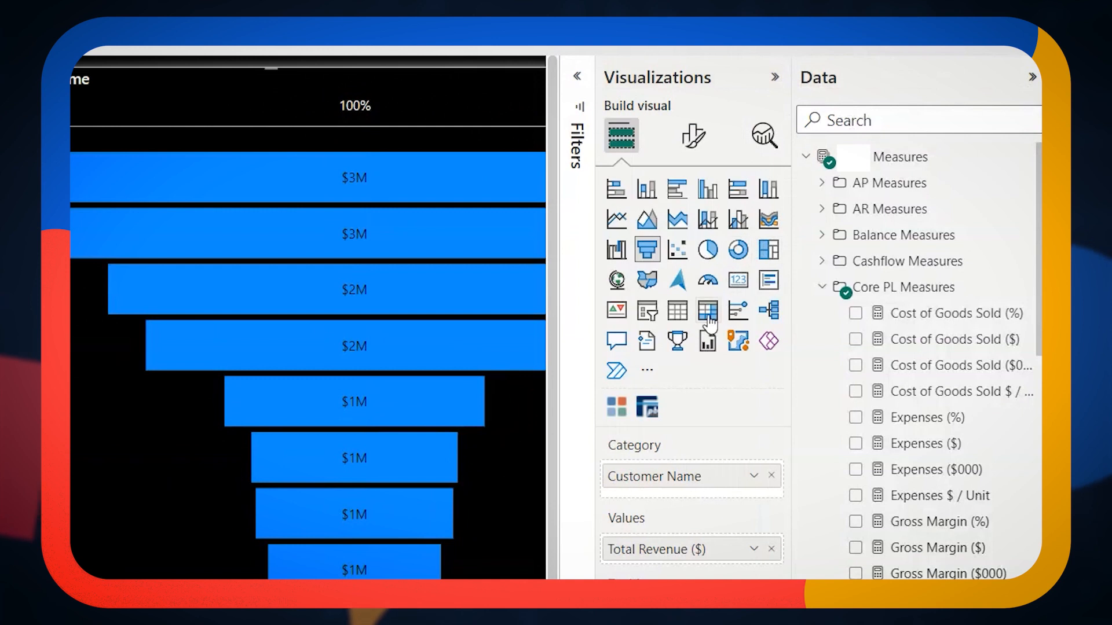
left_click(708, 316)
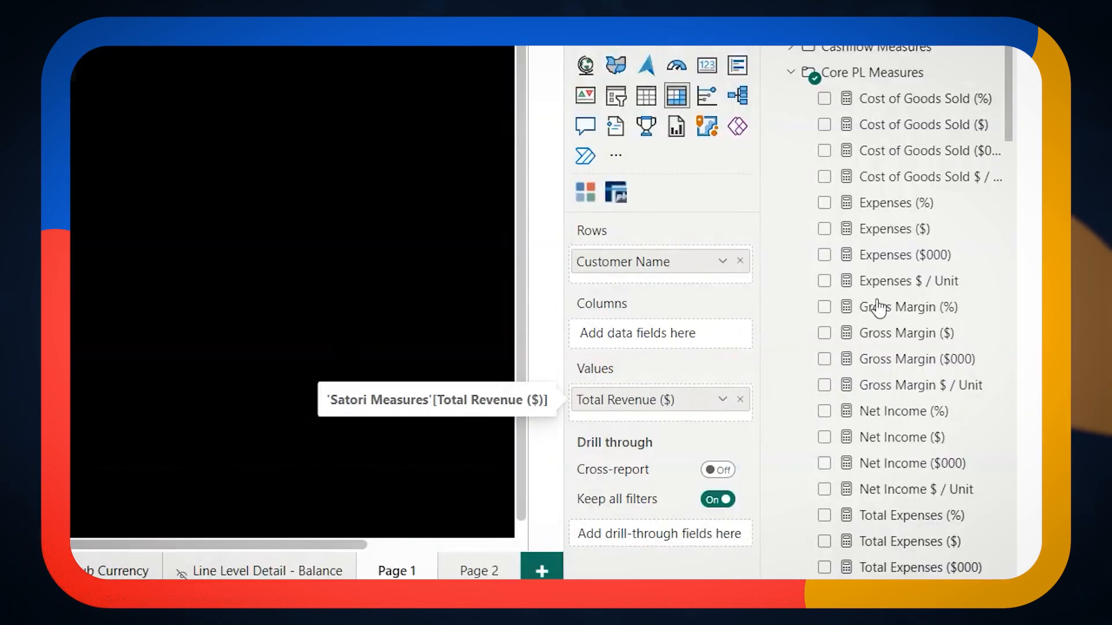
Add Units Sold before Total Revenue ($) and Gross Margin ($) after it in the matrix values
scroll(903, 330, "down", 4)
left_click_drag(886, 467, 641, 398)
scroll(849, 377, "up", 4)
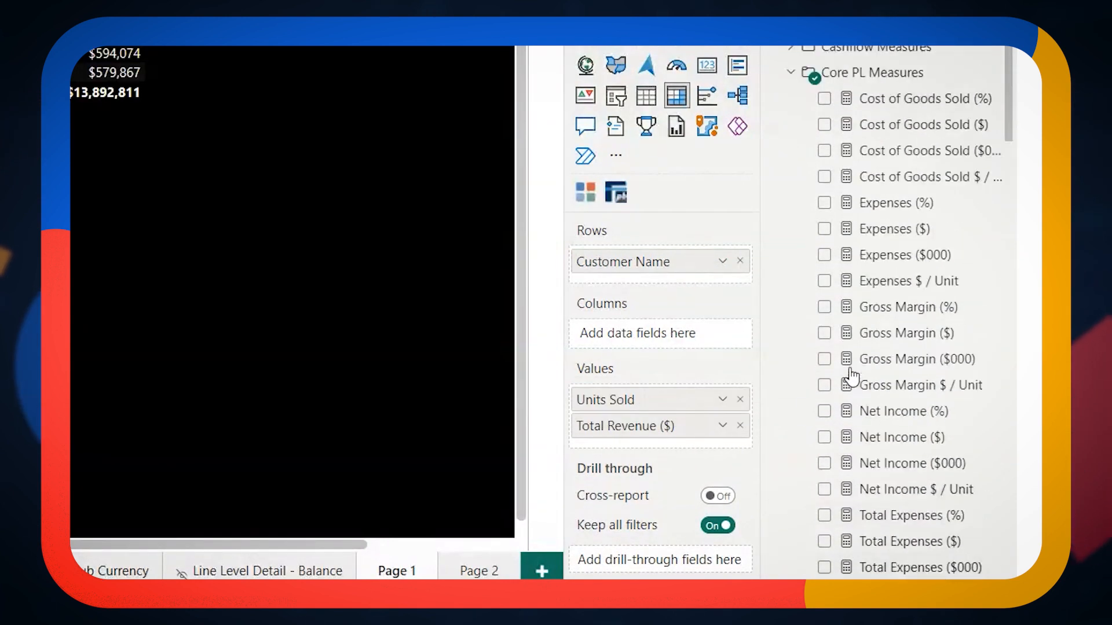
left_click_drag(897, 344, 660, 457)
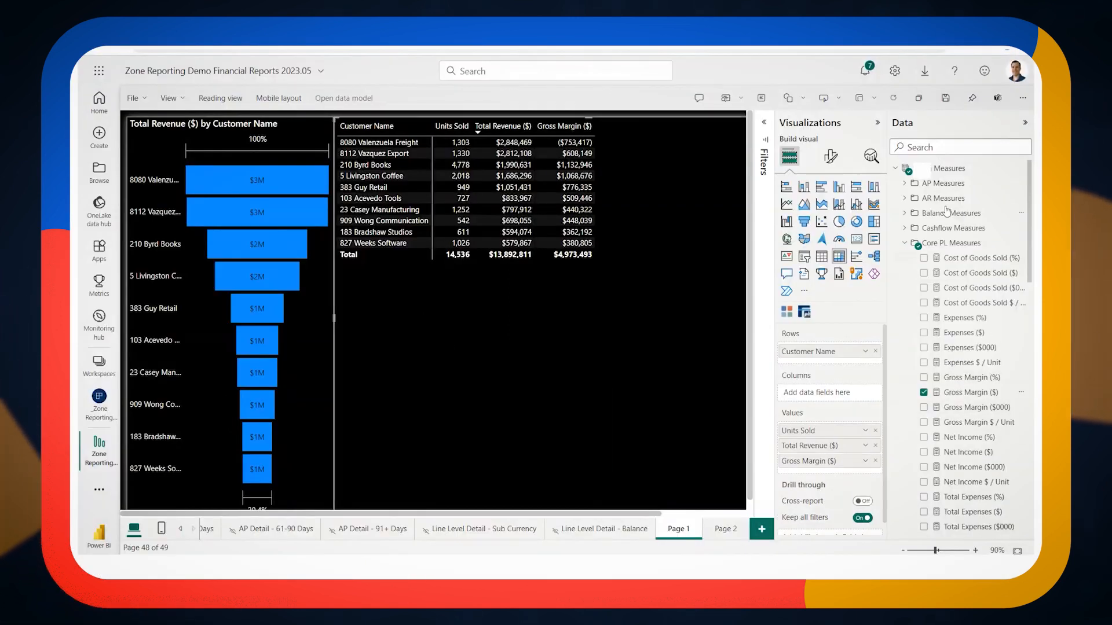
Add Class and Item Name from the Items table to the matrix rows below Customer Name
left_click(896, 168)
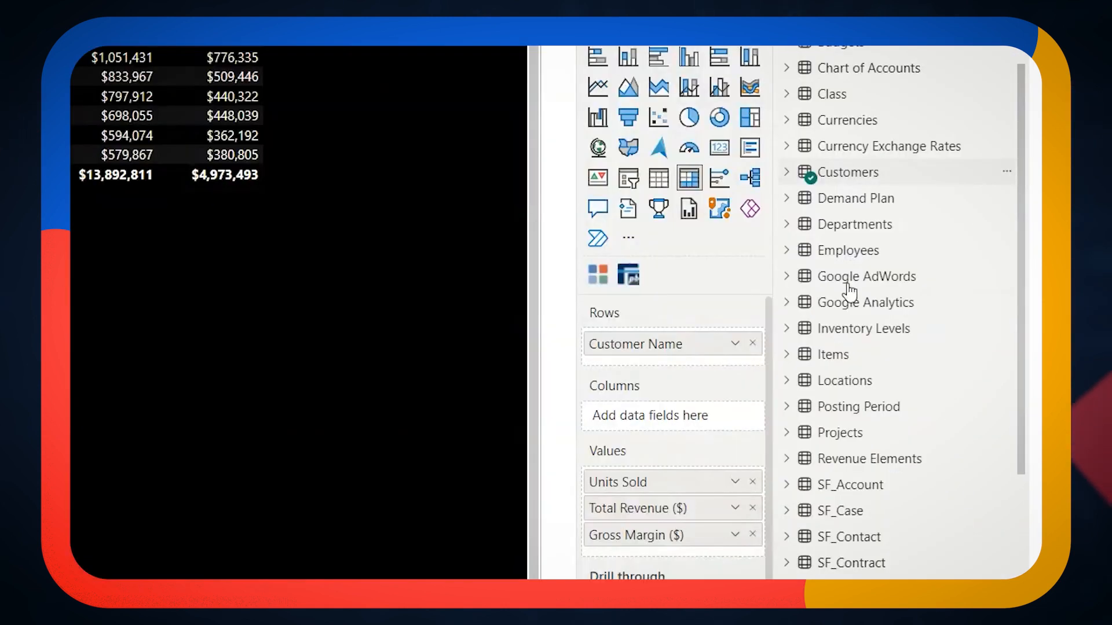
left_click(787, 355)
left_click_drag(870, 198, 705, 352)
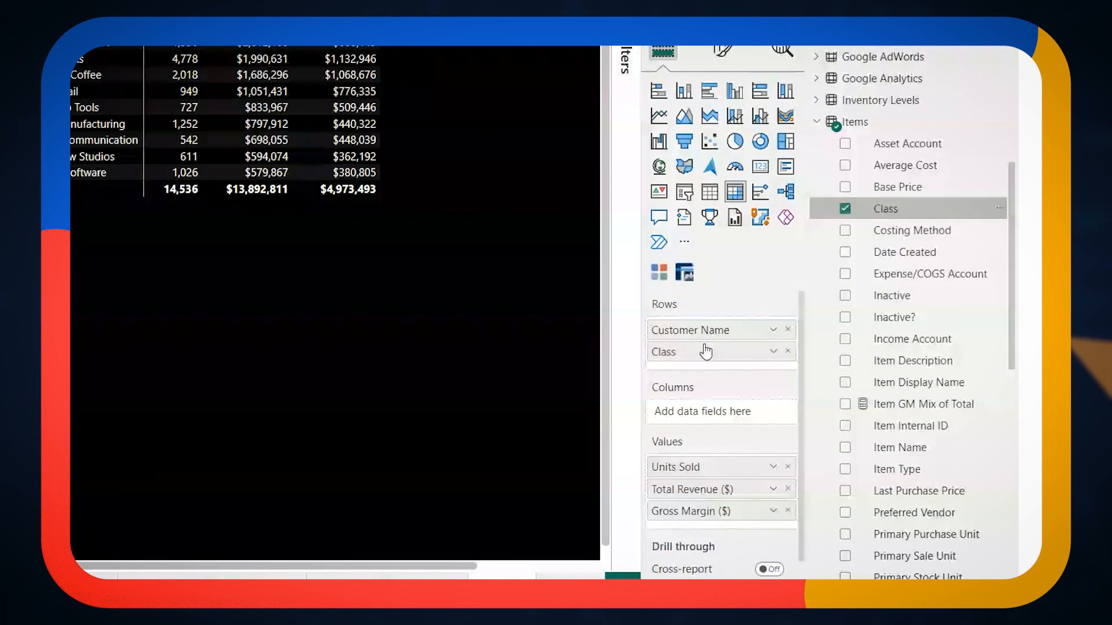
left_click_drag(913, 447, 739, 377)
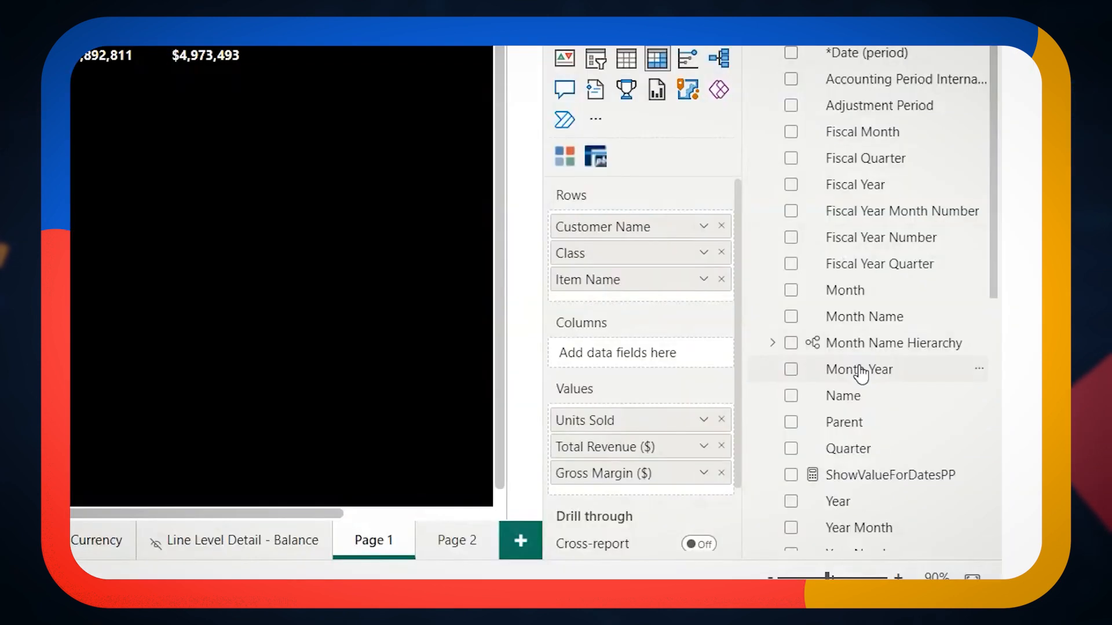
Add the Month Year field to the matrix columns and hide the field list to enlarge the canvas
left_click_drag(944, 432, 801, 424)
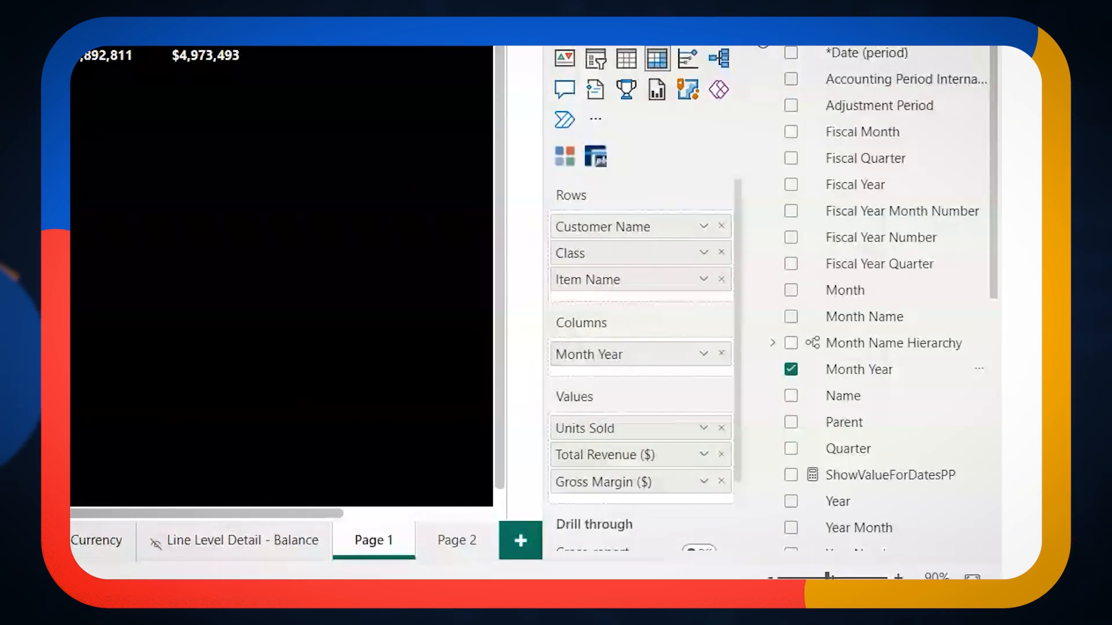
left_click(756, 27)
left_click(1023, 123)
Drill down in the matrix into Byrd Books and its Fan class to examine the individual items around March 2020
left_click_drag(430, 511, 490, 514)
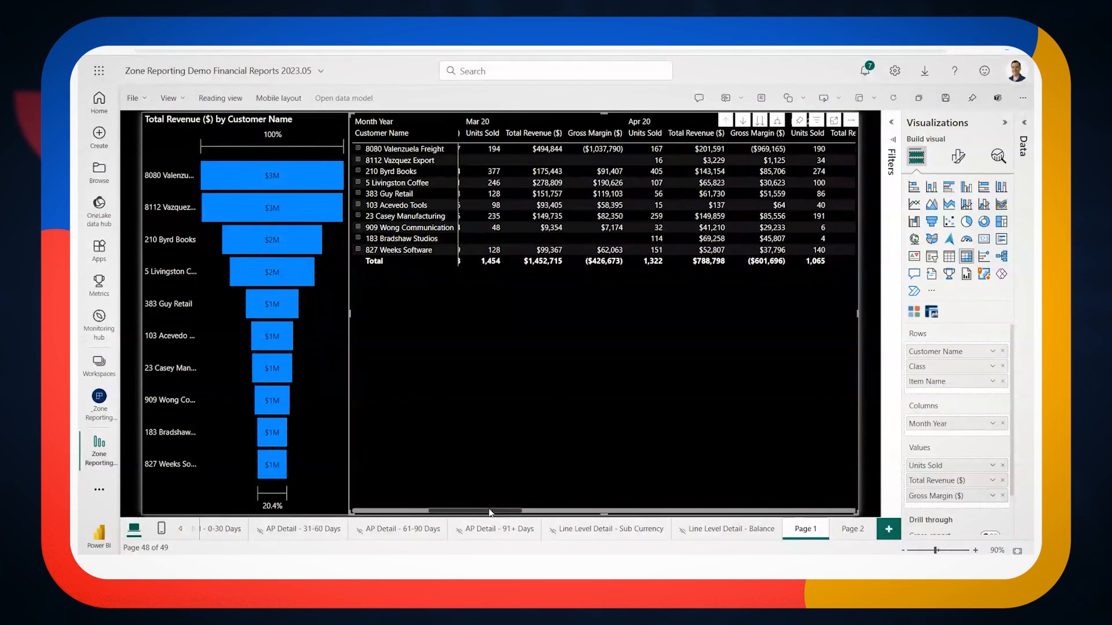
left_click_drag(489, 513, 490, 513)
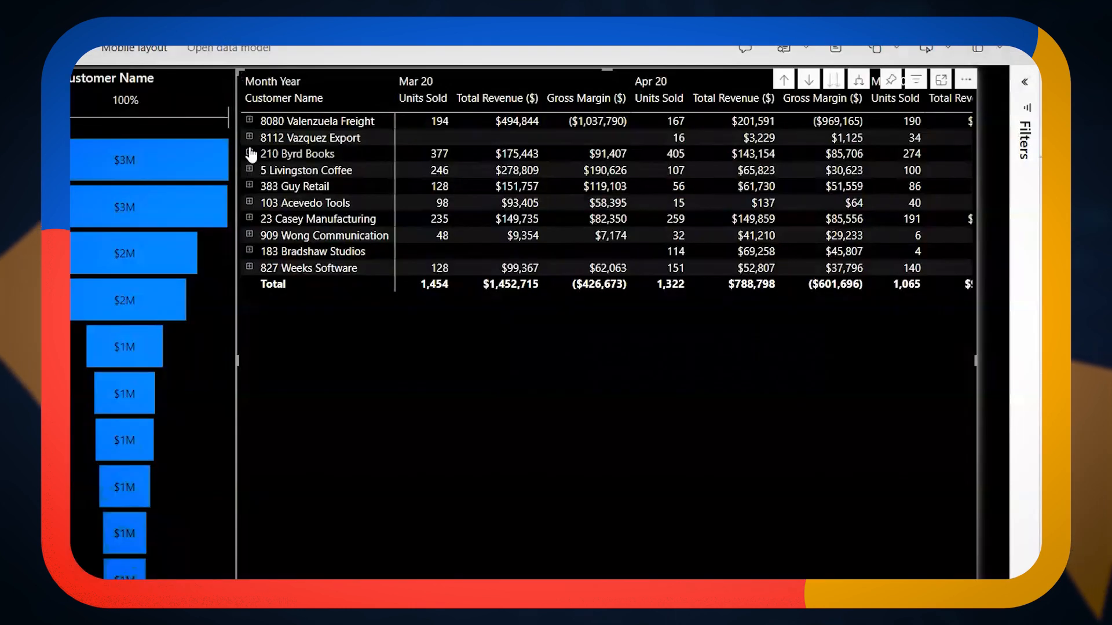
left_click(250, 153)
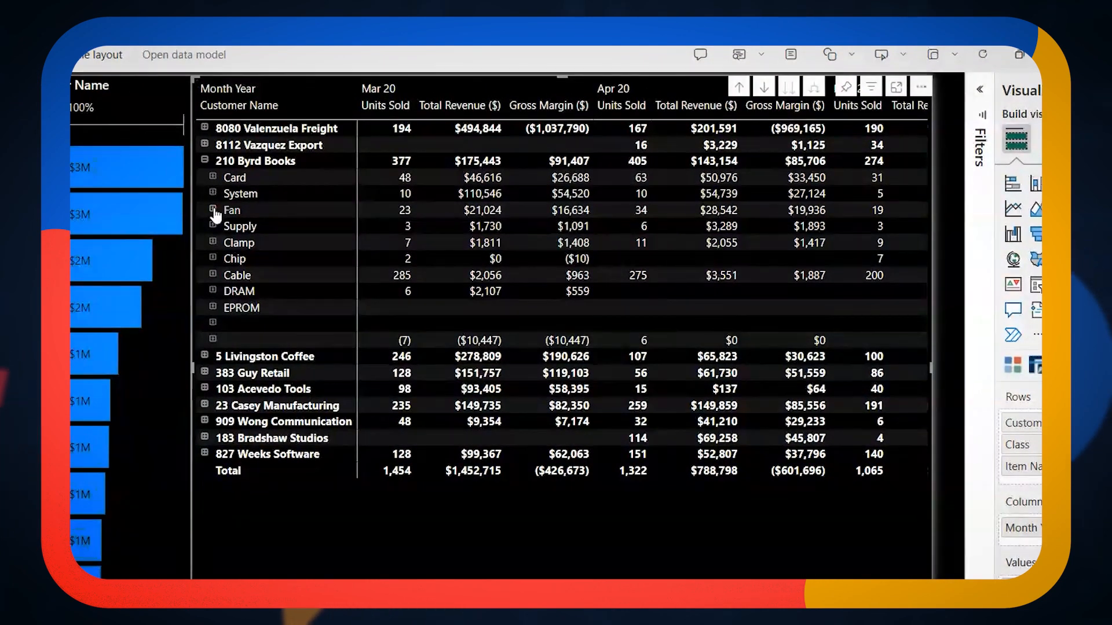
left_click(213, 210)
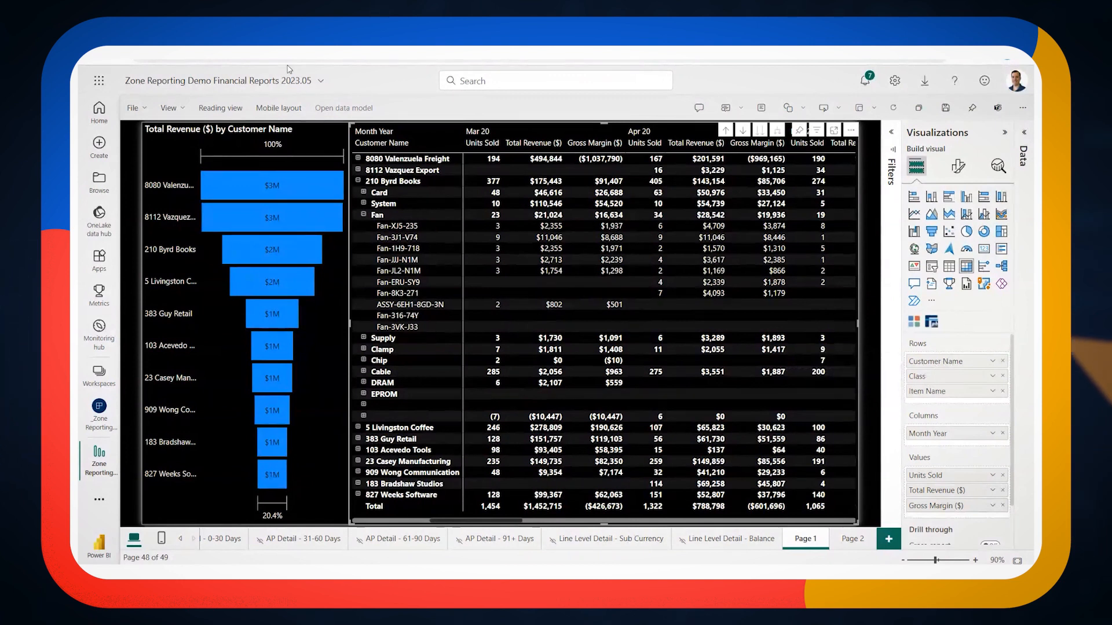
Switch to the Financial Overview report page and cross-filter it by the Card class and the customer Byrd Books
left_click(183, 541)
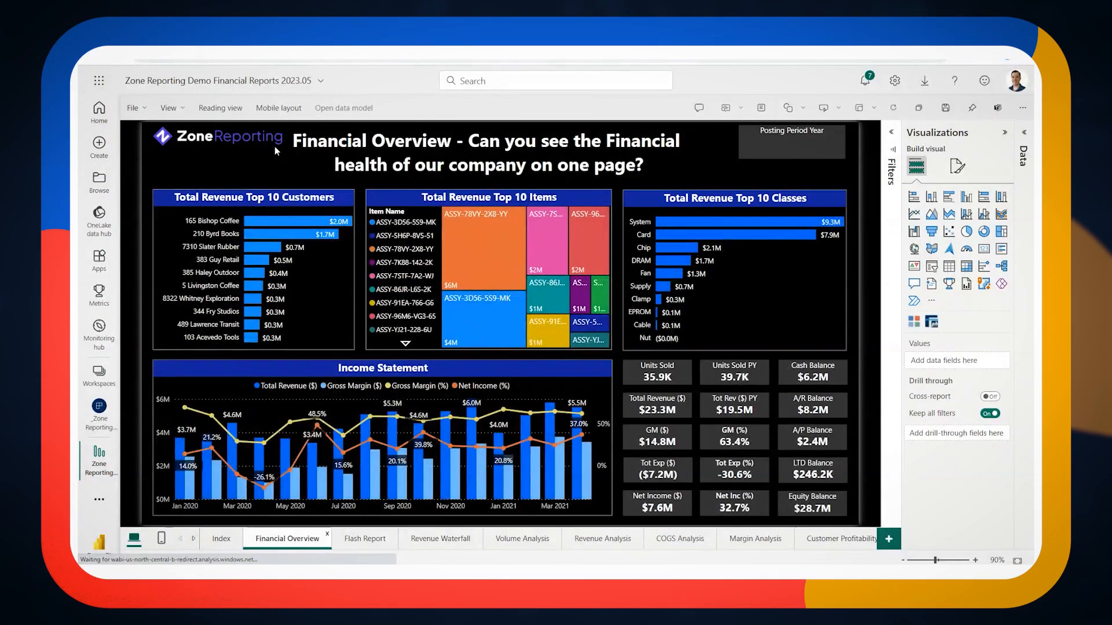
left_click(745, 235)
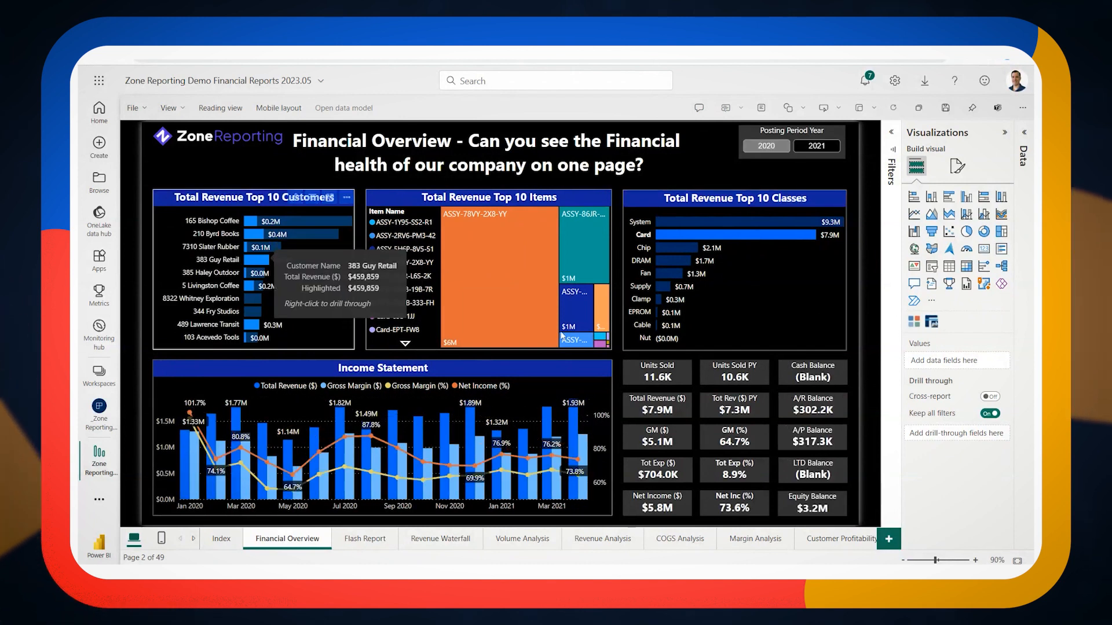
left_click(256, 236)
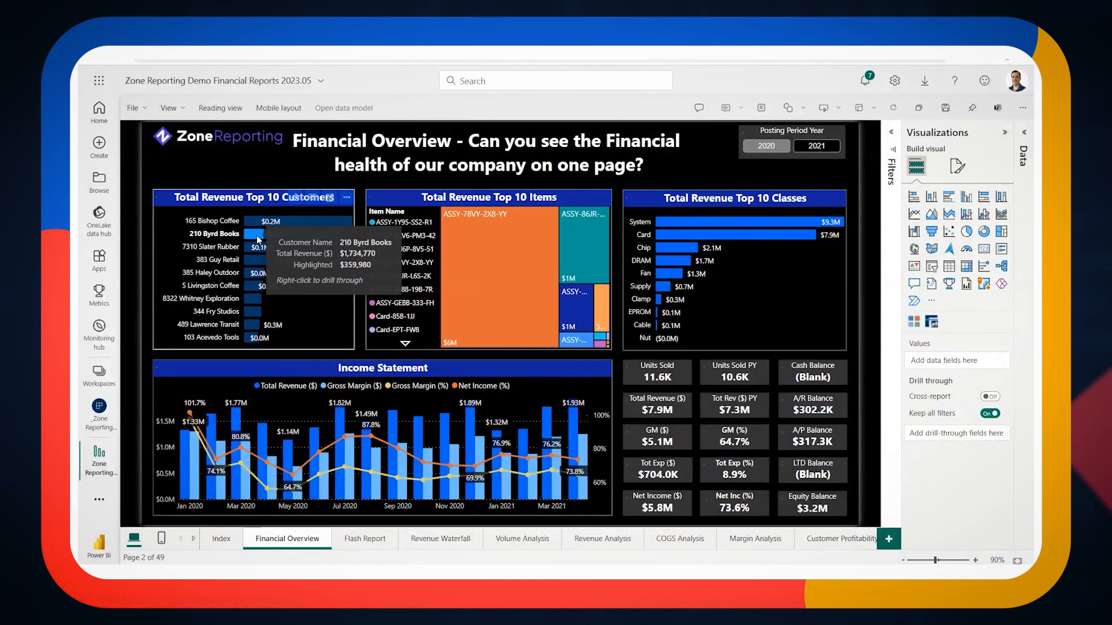